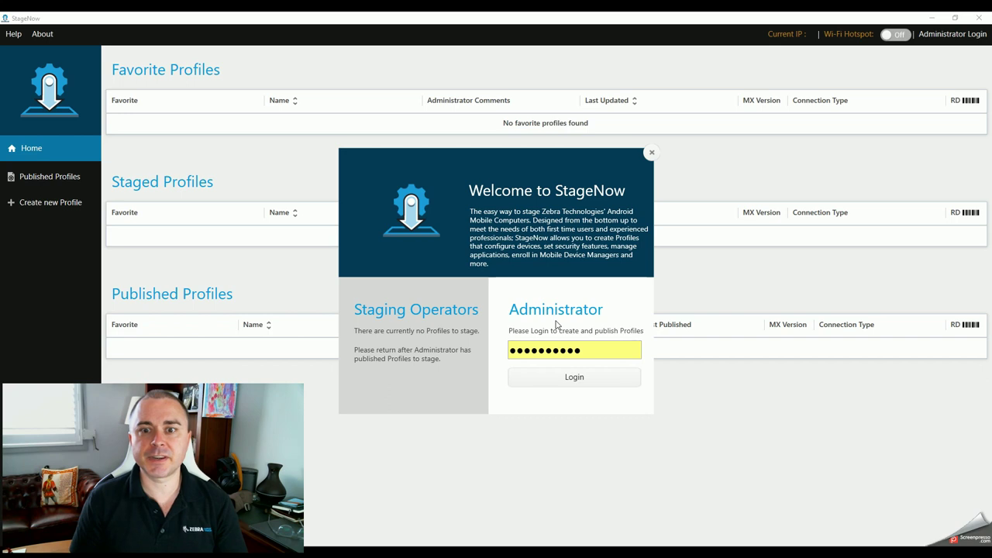
Log in as administrator and create a new MX 9.2 Enroll in an MDM profile
{"action": "left_click", "coordinate": [609, 379]}
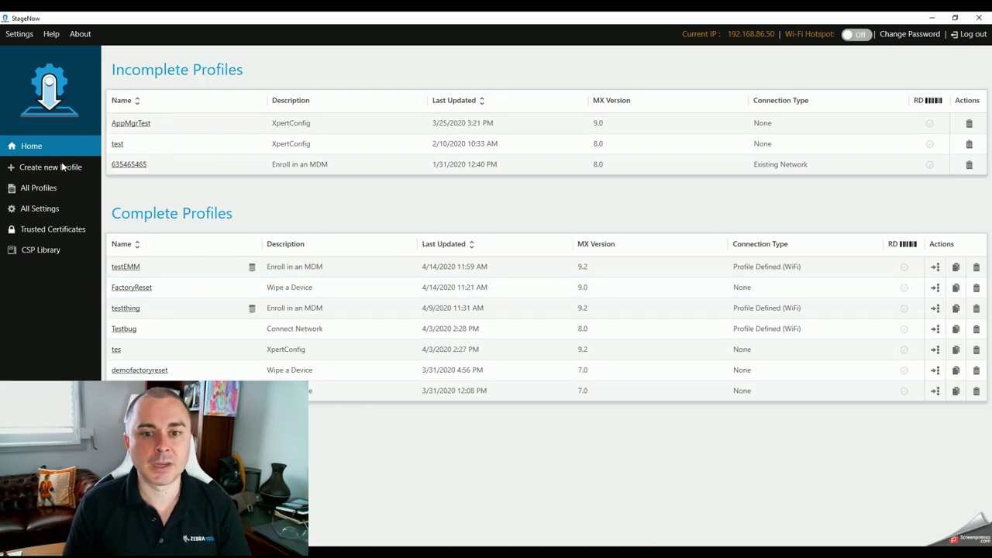
{"action": "left_click", "coordinate": [62, 168]}
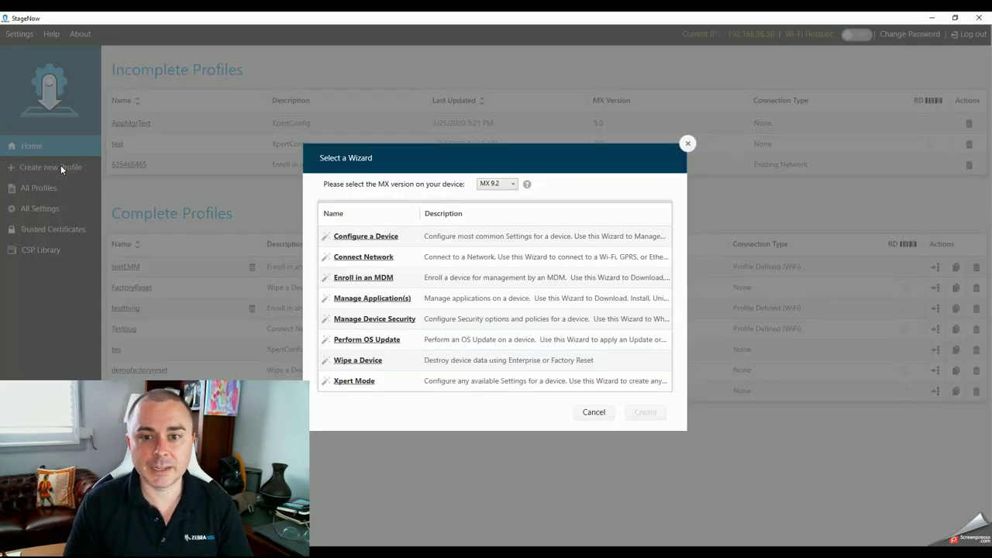
{"action": "left_click", "coordinate": [504, 186]}
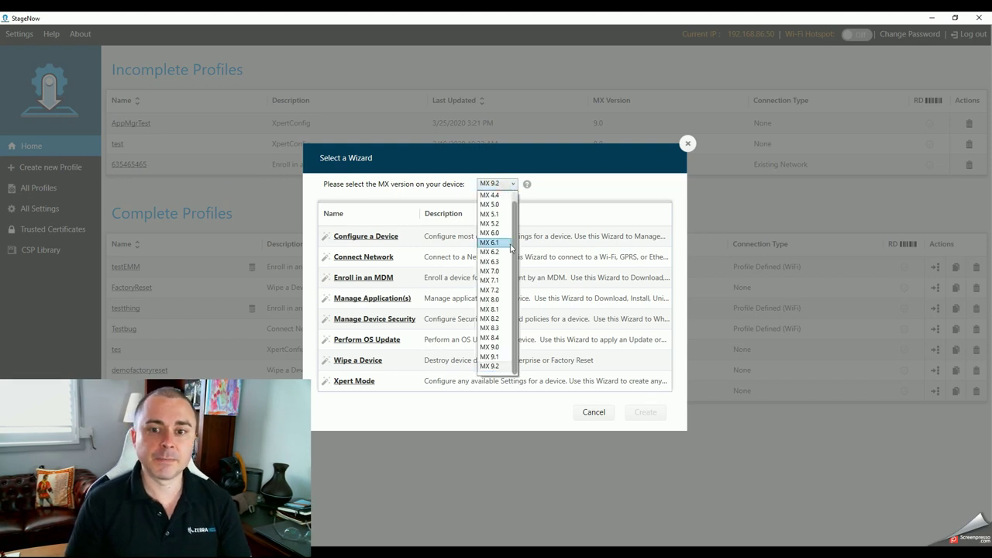
{"action": "left_click", "coordinate": [502, 368]}
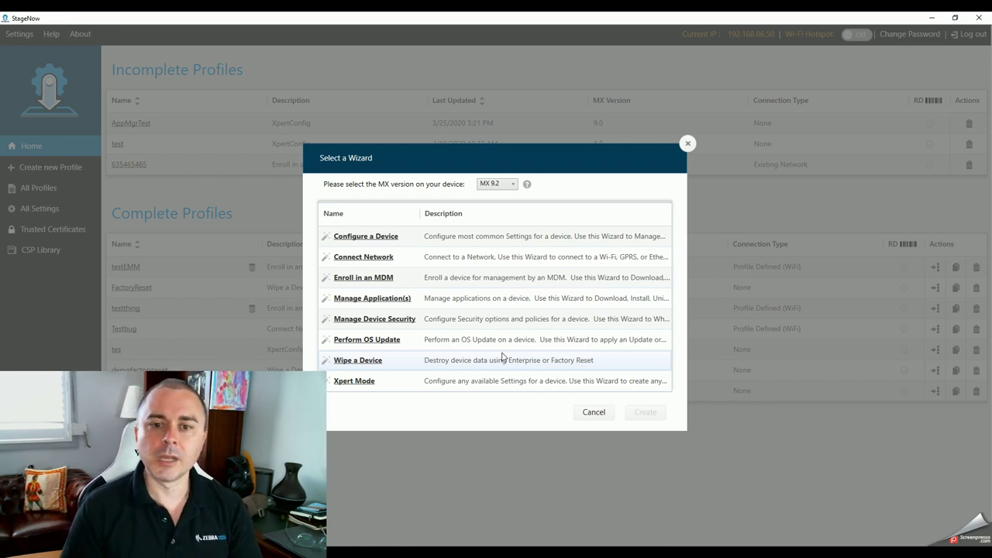
{"action": "left_click", "coordinate": [383, 279]}
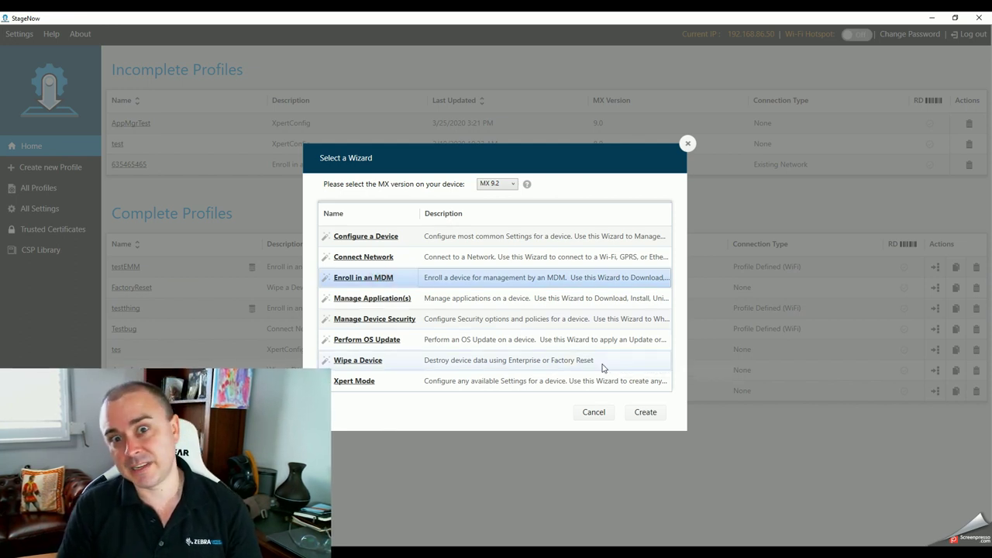
{"action": "left_click", "coordinate": [646, 413]}
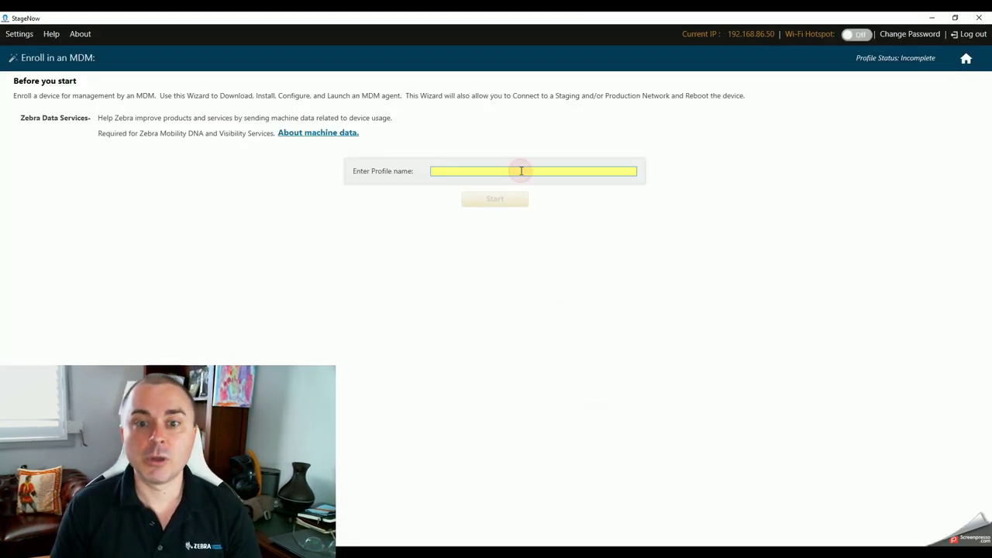
Enter SOTItestprofile as the profile name
{"action": "type", "text": "SOTIt"}
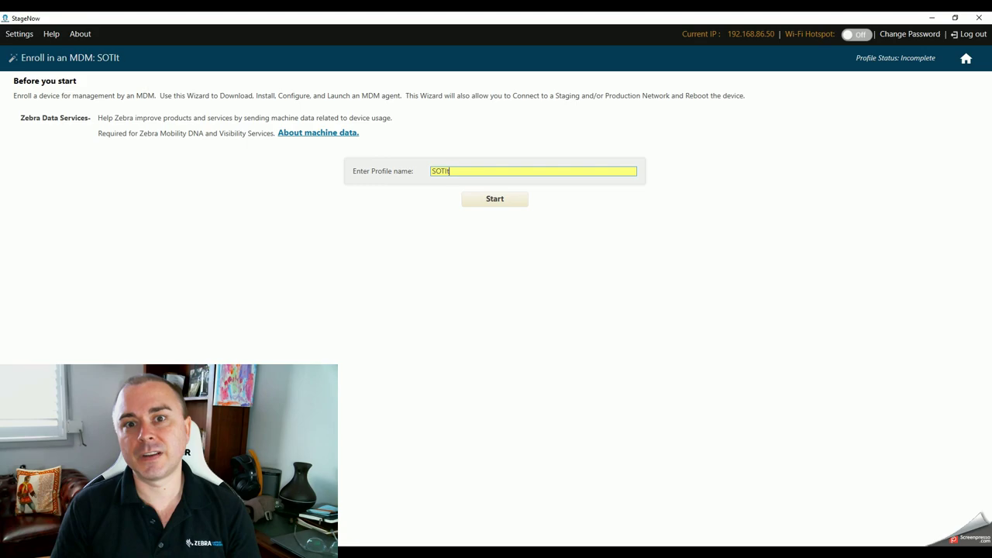
{"action": "type", "text": "est"}
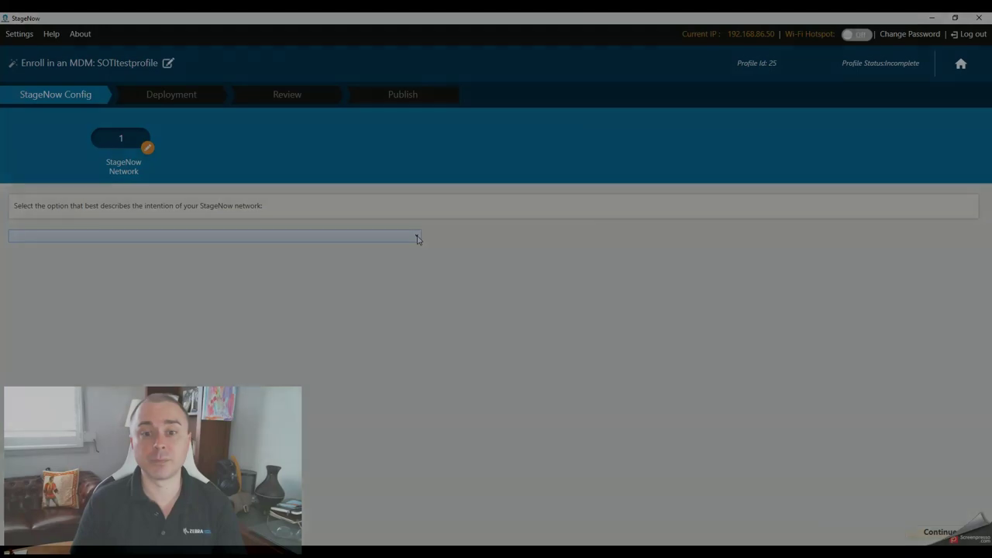
Define a Wi-Fi staging network within this profile
{"action": "left_click", "coordinate": [418, 237]}
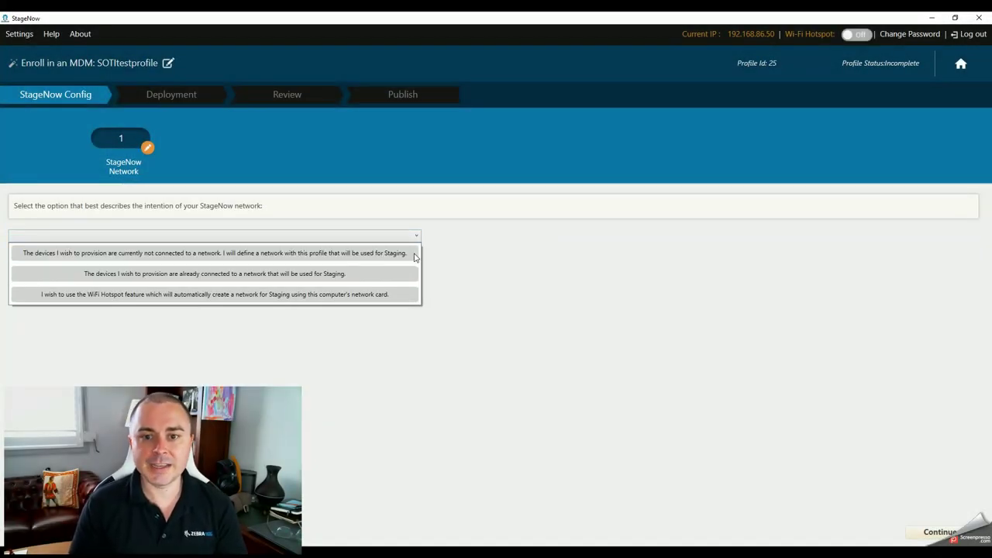
{"action": "left_click", "coordinate": [414, 254]}
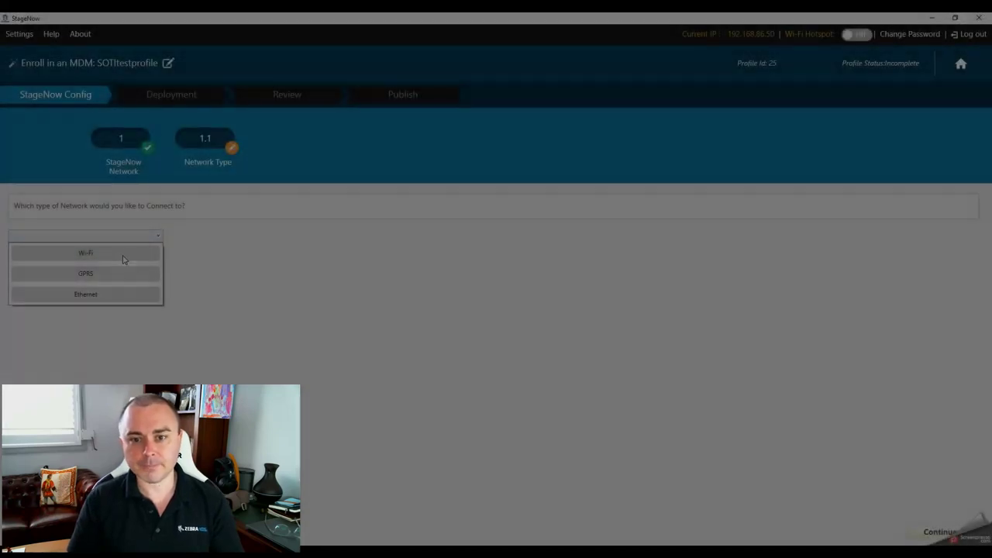
{"action": "left_click", "coordinate": [122, 255]}
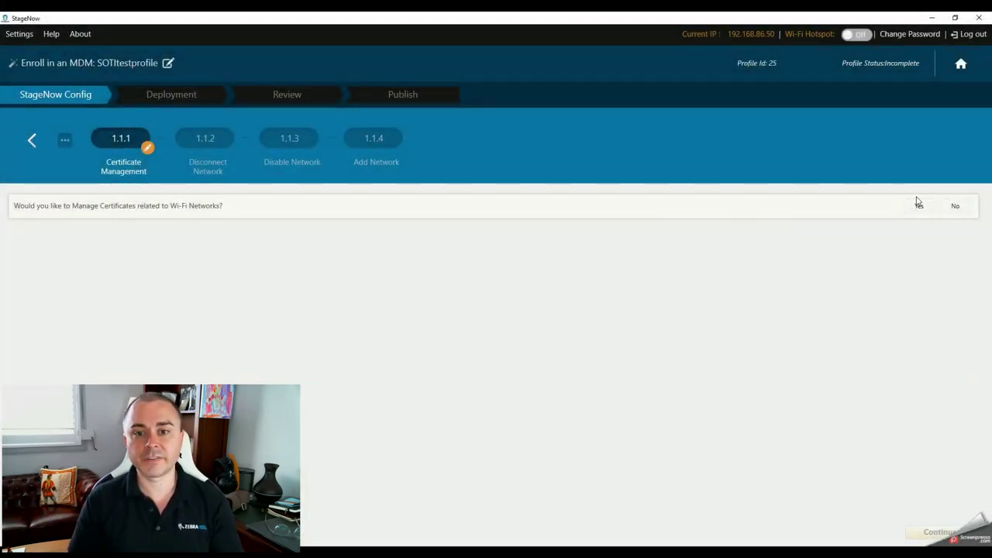
Answer No to certificates, disconnect and disable, and Yes to adding a network
{"action": "left_click", "coordinate": [956, 206]}
{"action": "left_click", "coordinate": [956, 242]}
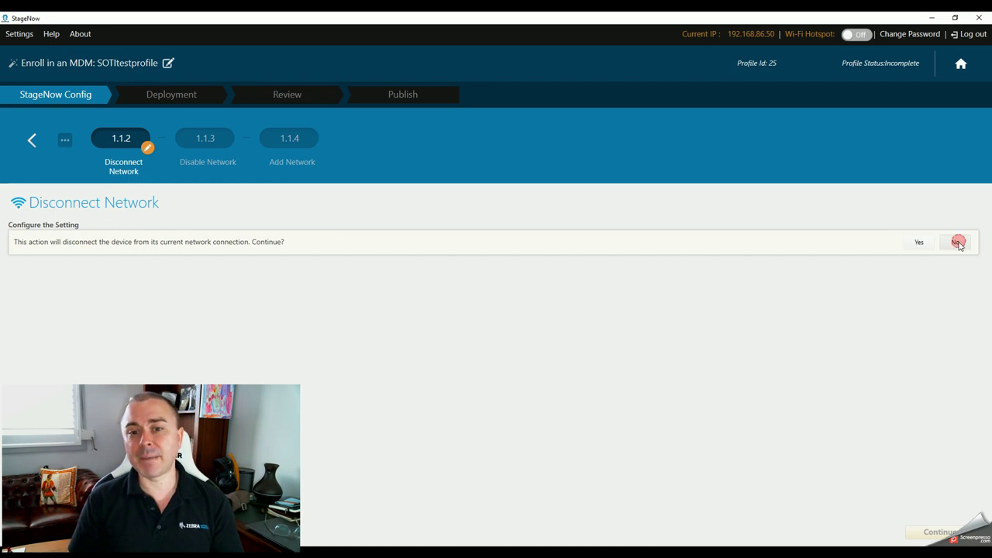
{"action": "left_click", "coordinate": [960, 240]}
{"action": "left_click", "coordinate": [925, 240]}
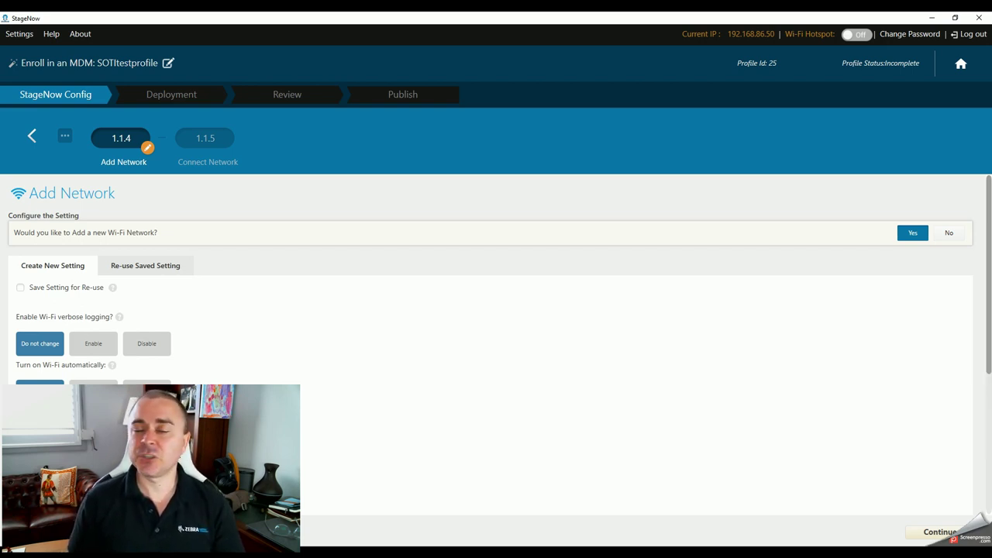
Accept the testbug Wi-Fi settings (Personal, WEP, WEP-40) and continue to Deployment
{"action": "scroll", "coordinate": [496, 349], "scroll_direction": "down", "scroll_amount": 1}
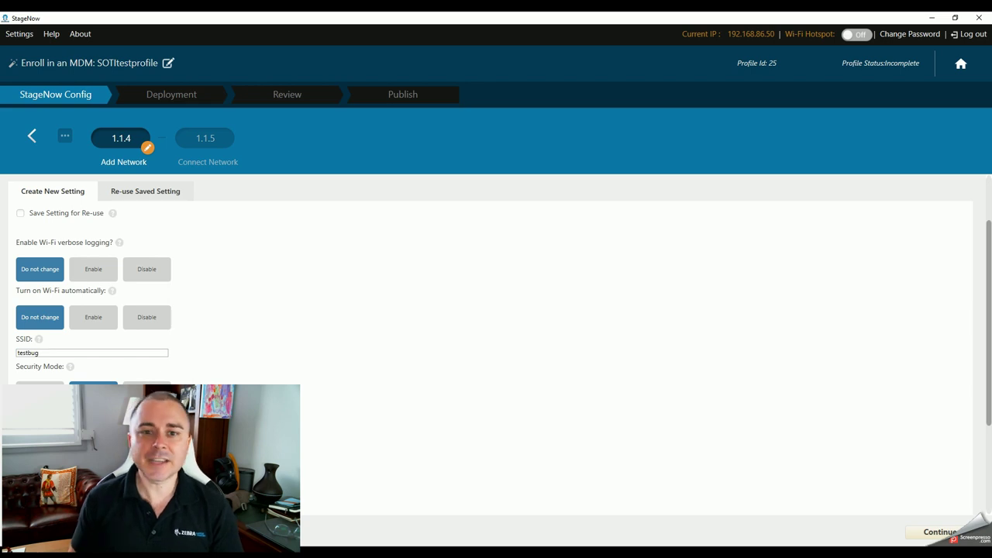
{"action": "scroll", "coordinate": [496, 348], "scroll_direction": "down", "scroll_amount": 2}
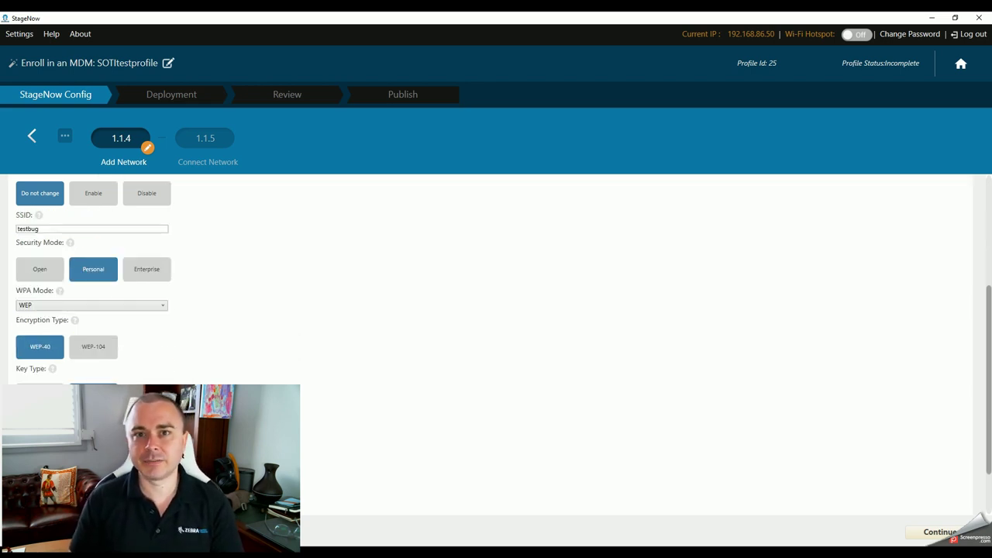
{"action": "left_click", "coordinate": [952, 527]}
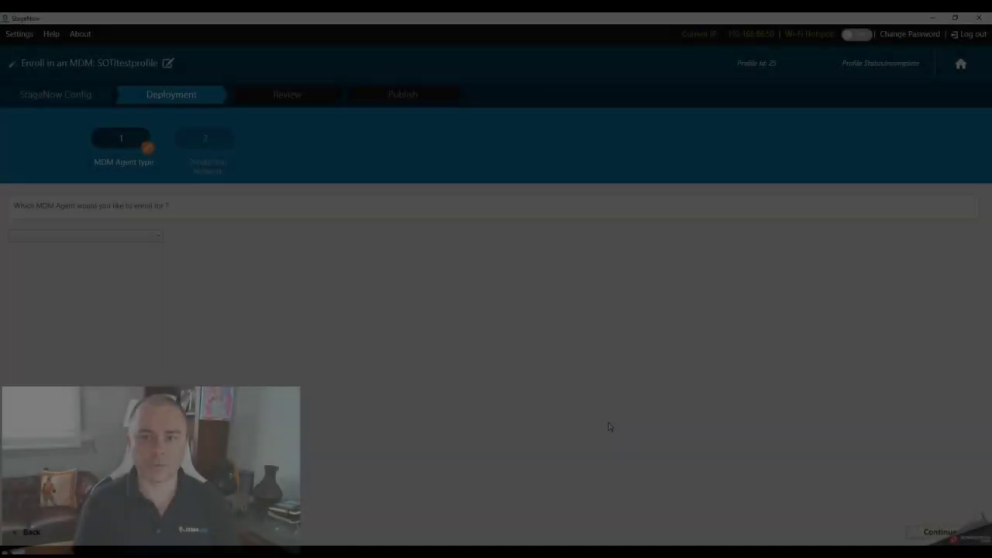
Choose the SOTI agent and the first device group, declining the configuration file download
{"action": "left_click", "coordinate": [135, 236]}
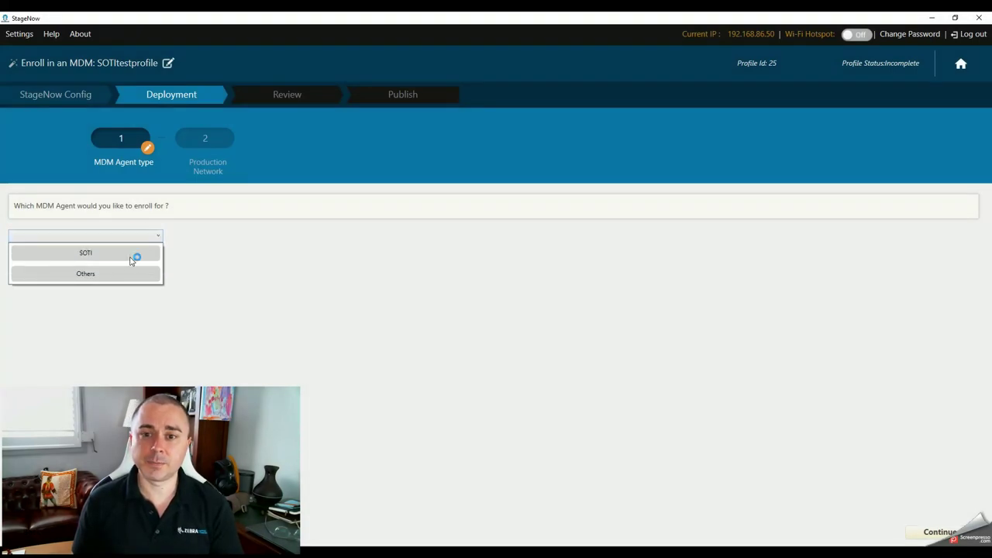
{"action": "left_click", "coordinate": [131, 256]}
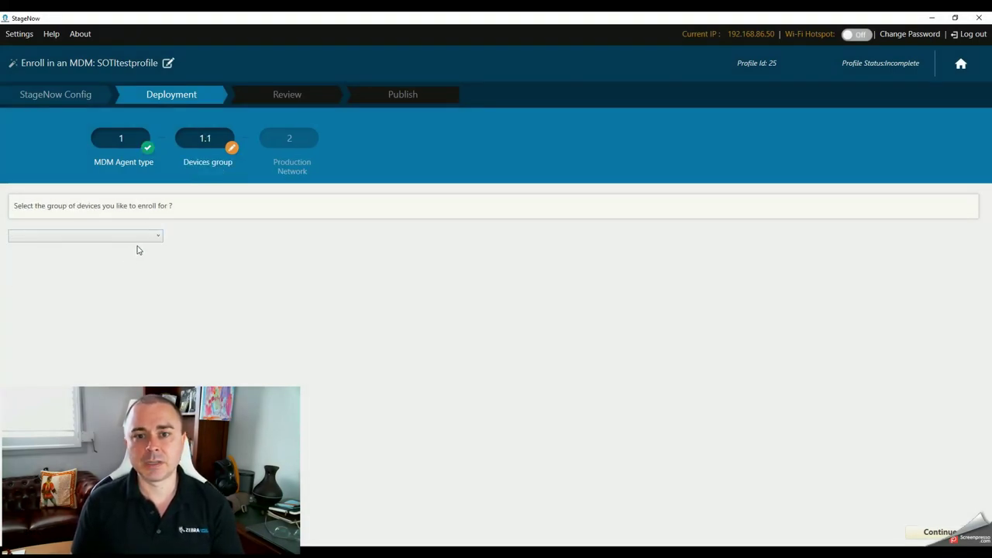
{"action": "left_click", "coordinate": [149, 236]}
{"action": "left_click", "coordinate": [130, 259]}
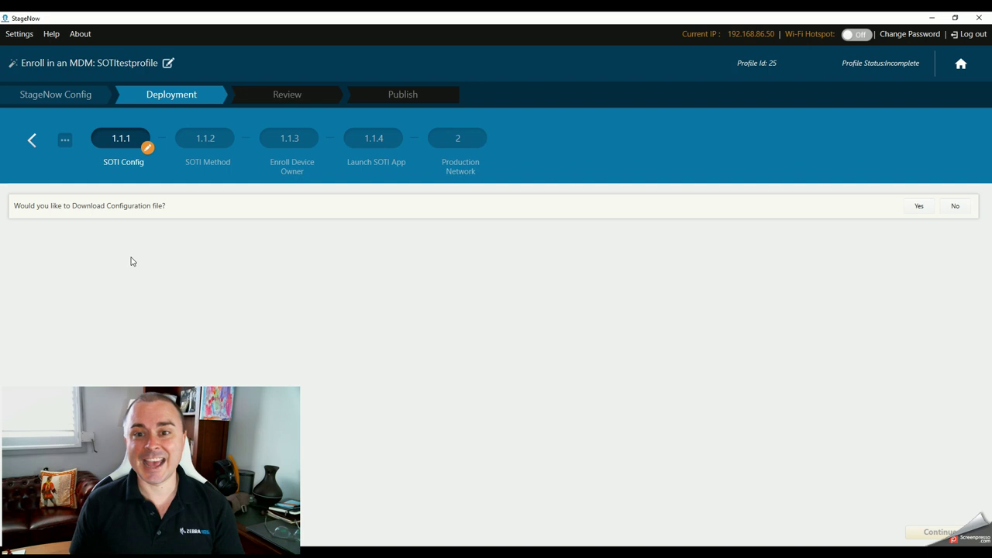
{"action": "left_click", "coordinate": [964, 213]}
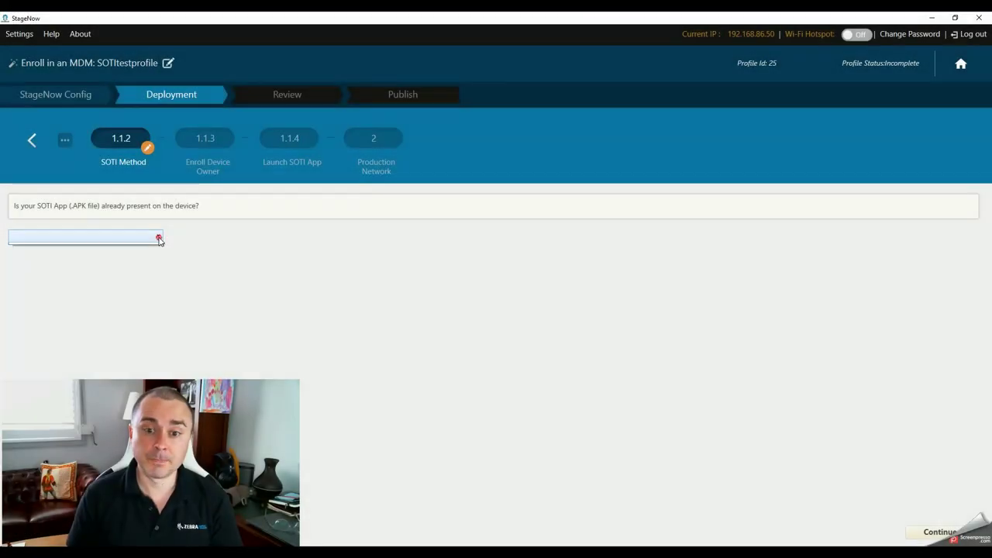
Require downloading the APK to the device with target path /storage/sdcard0/SOTI.apk
{"action": "left_click", "coordinate": [159, 238]}
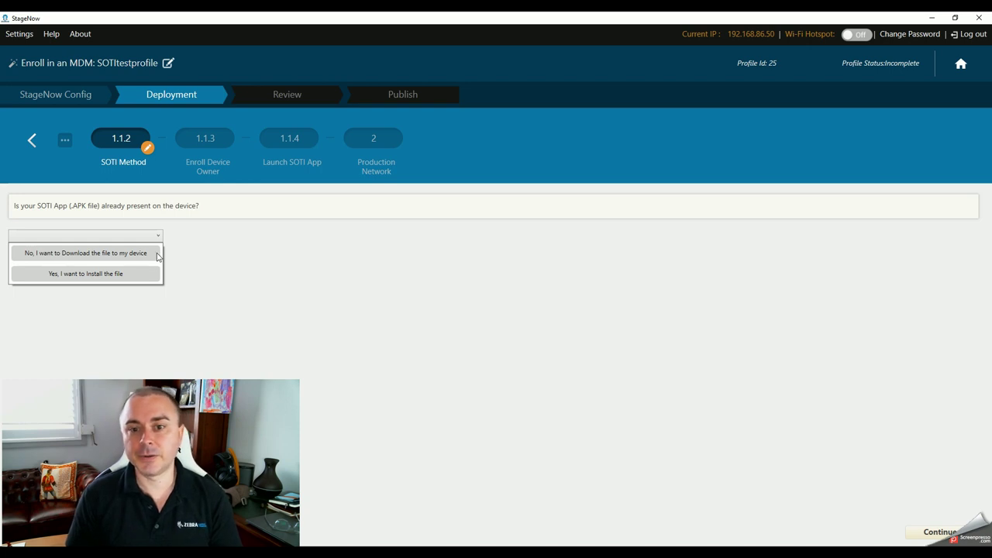
{"action": "left_click", "coordinate": [157, 255]}
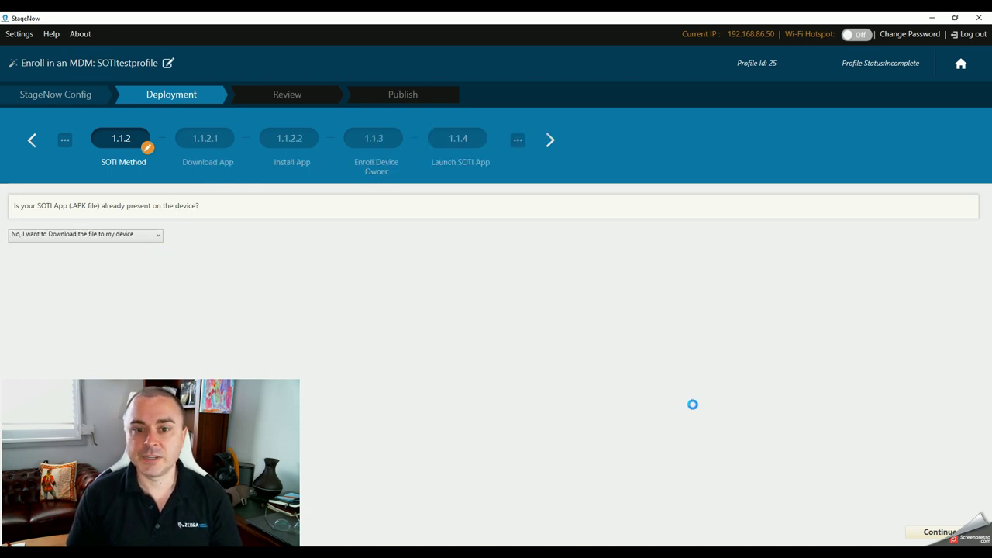
{"action": "left_click", "coordinate": [136, 334]}
{"action": "type", "text": "/storage/sdcard0/SOTI.apk"}
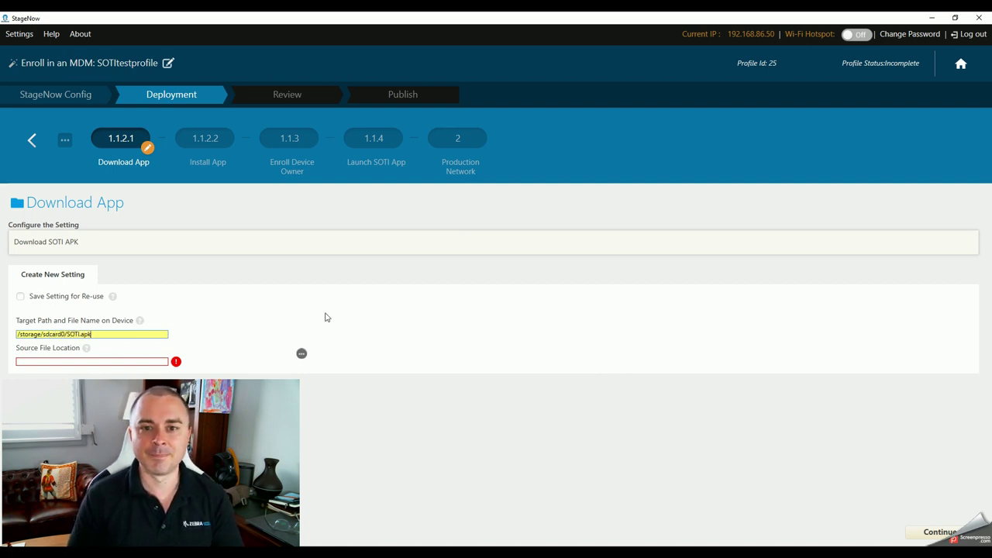
Set the source file to GoogleMobiControl1417_1117.apk from Documents > StageNow and continue
{"action": "left_click", "coordinate": [300, 352]}
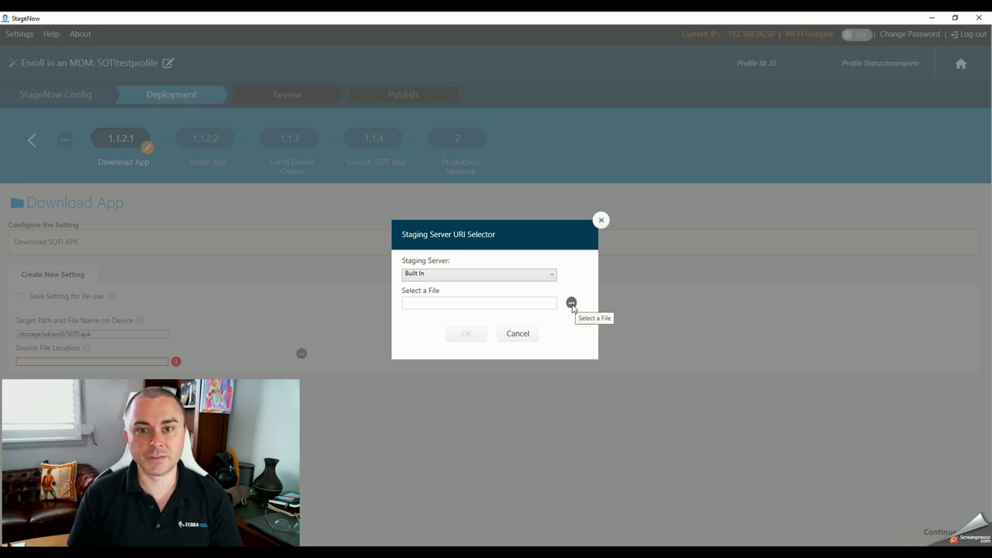
{"action": "left_click", "coordinate": [571, 303]}
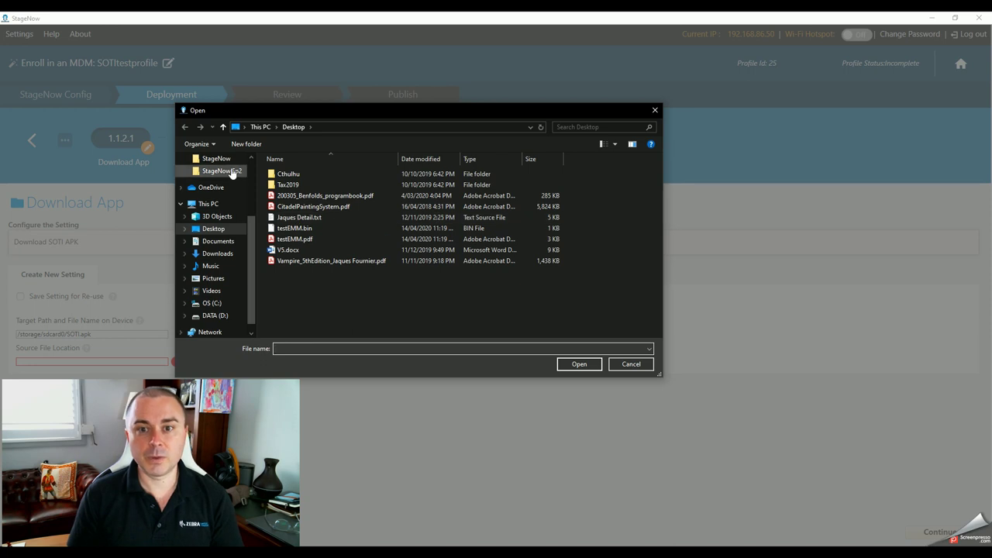
{"action": "left_click", "coordinate": [216, 159]}
{"action": "left_click", "coordinate": [313, 173]}
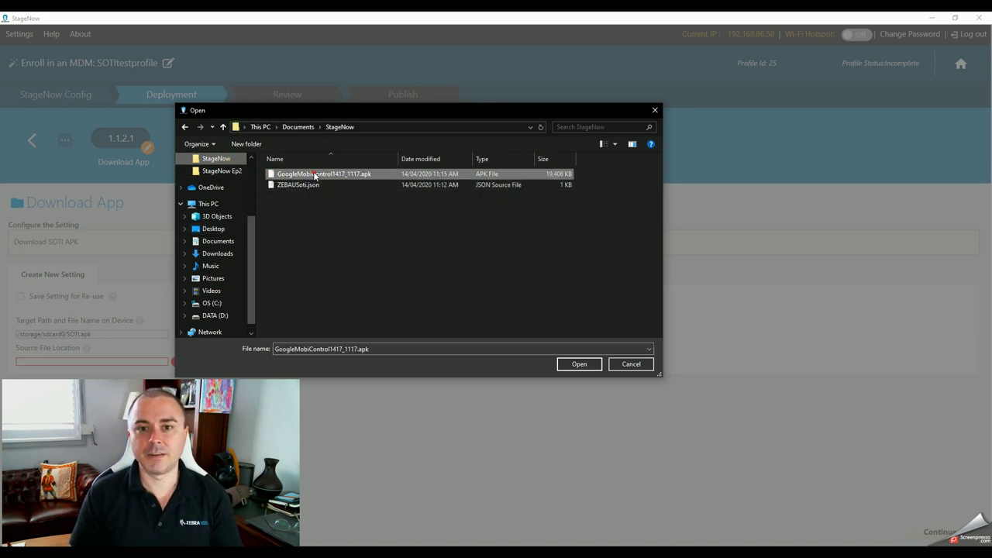
{"action": "left_click", "coordinate": [579, 364]}
{"action": "left_click", "coordinate": [467, 333]}
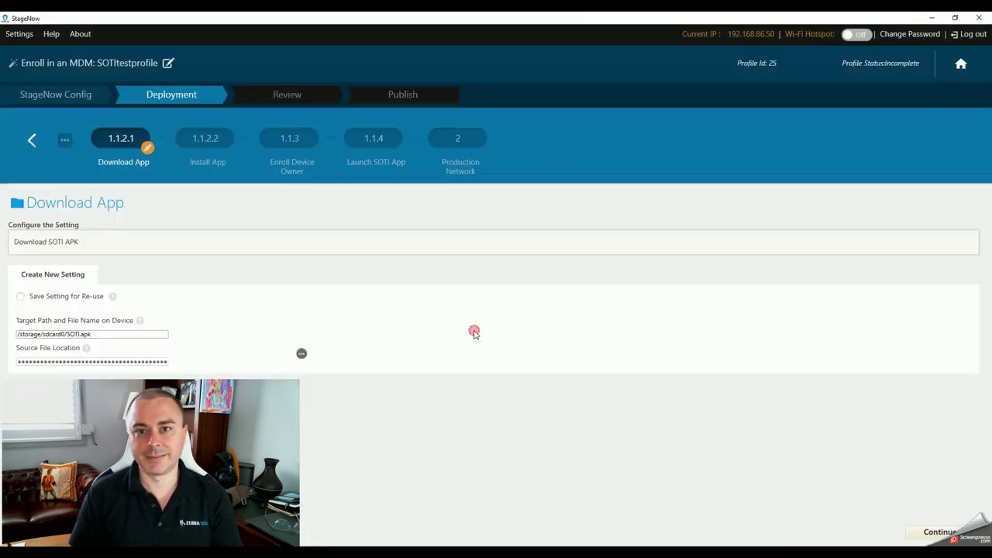
{"action": "left_click", "coordinate": [926, 532]}
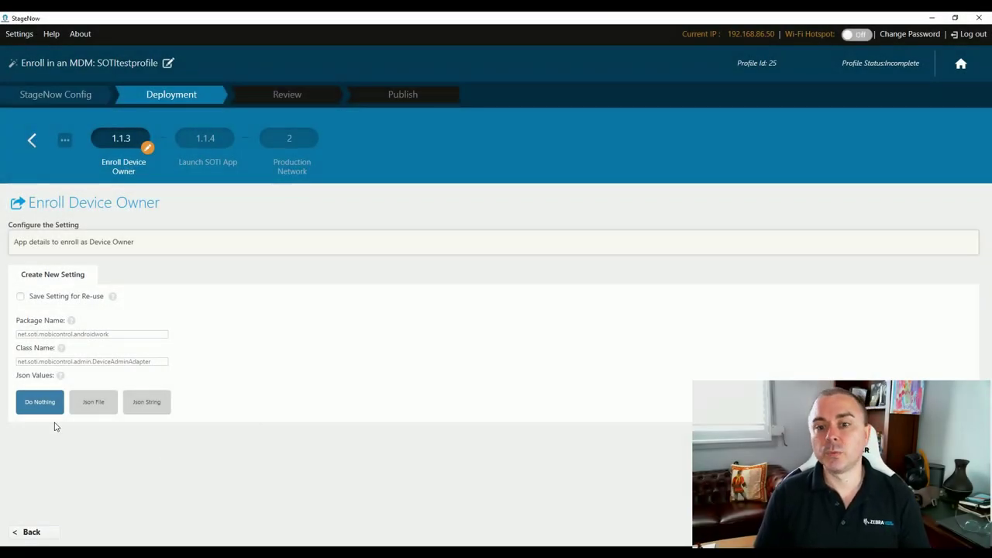
Use a JSON file for device-owner values, browsing to Documents > StageNow
{"action": "left_click", "coordinate": [110, 411]}
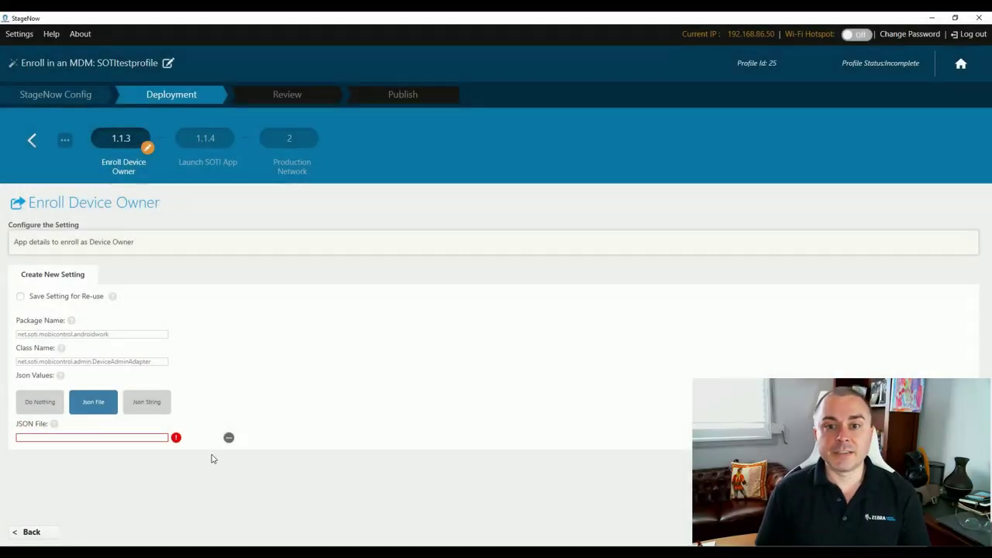
{"action": "left_click", "coordinate": [229, 438]}
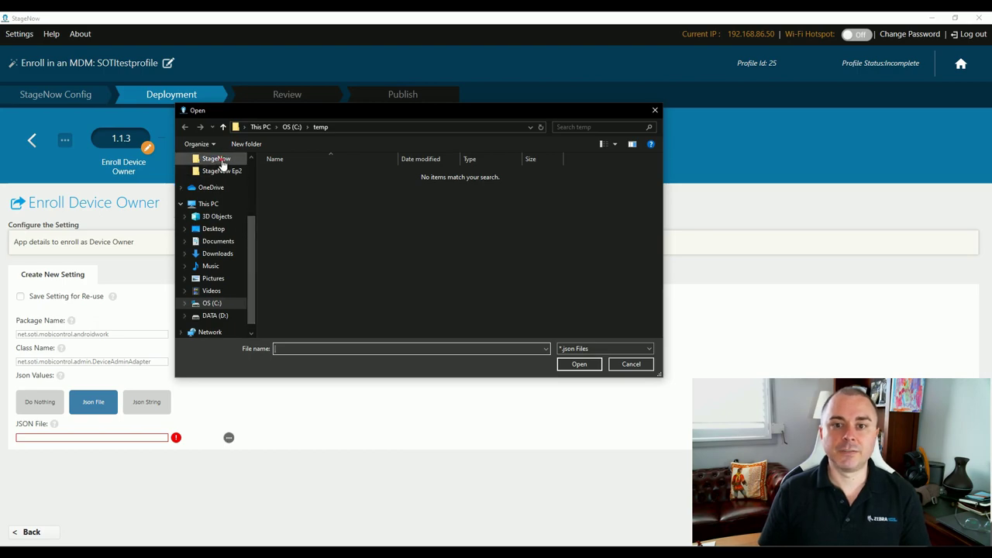
{"action": "left_click", "coordinate": [218, 159]}
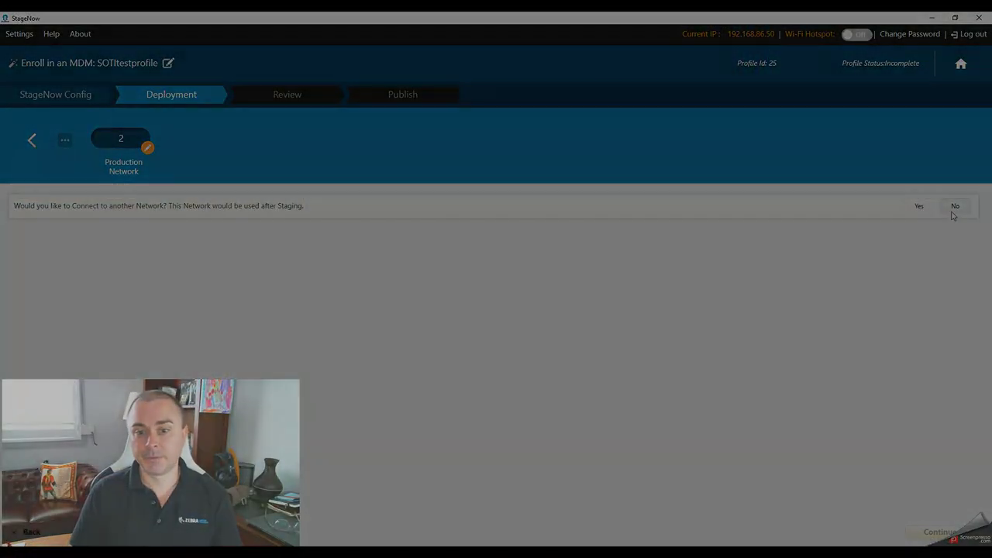
Decline connecting to a production network
{"action": "left_click", "coordinate": [955, 205]}
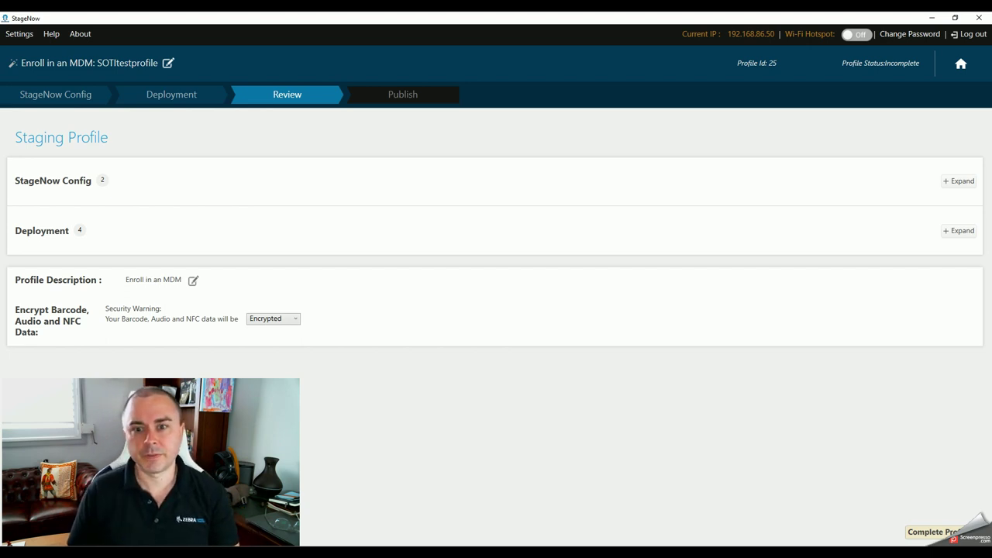
Mark the profile Complete and show the NFC/SD/USB publishing options
{"action": "left_click", "coordinate": [931, 532]}
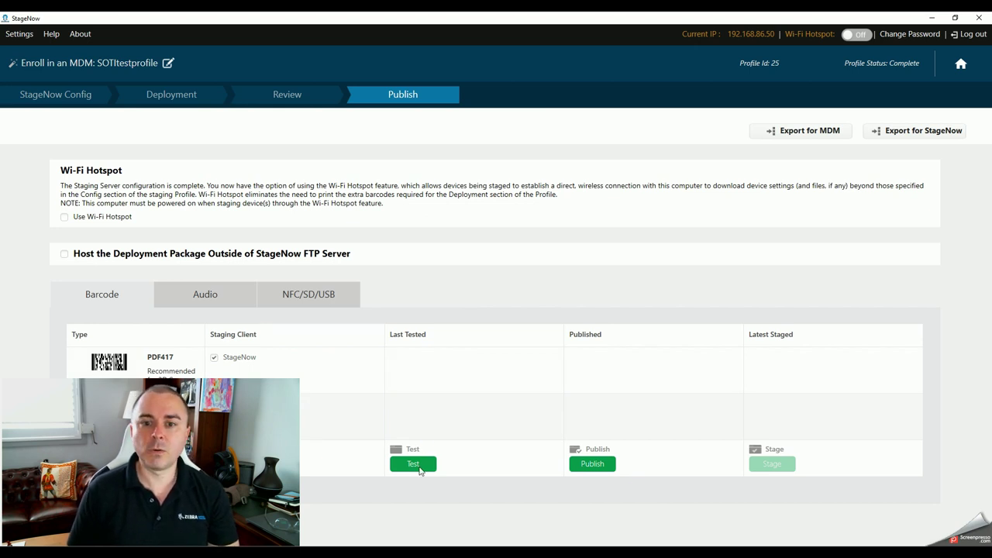
{"action": "left_click", "coordinate": [337, 302]}
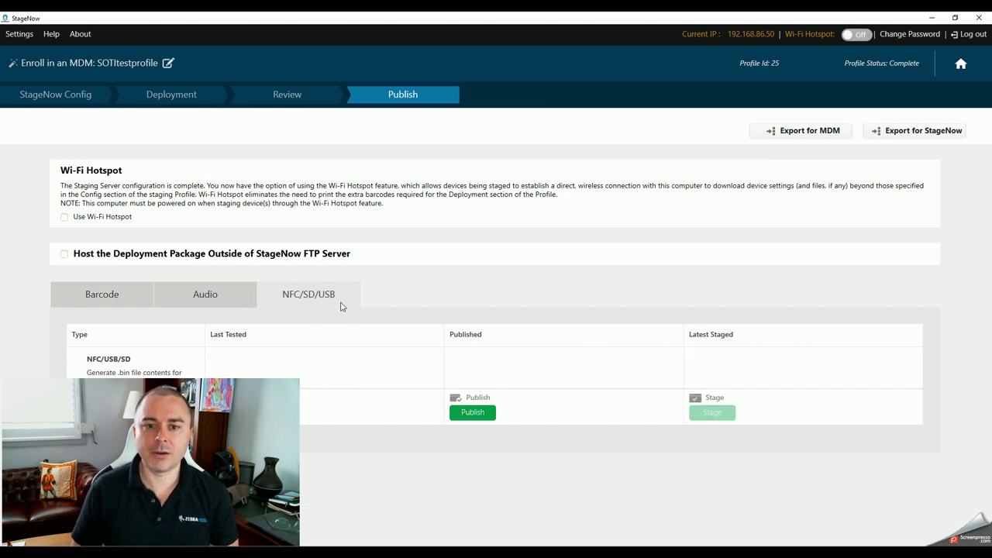